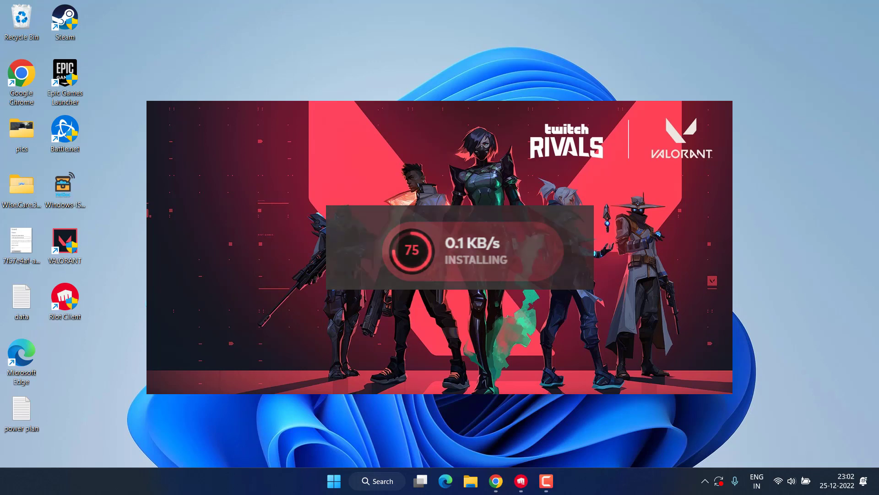
# Check the available downloads on the Windows Update page, then close Settings.
pyautogui.press('super+i')
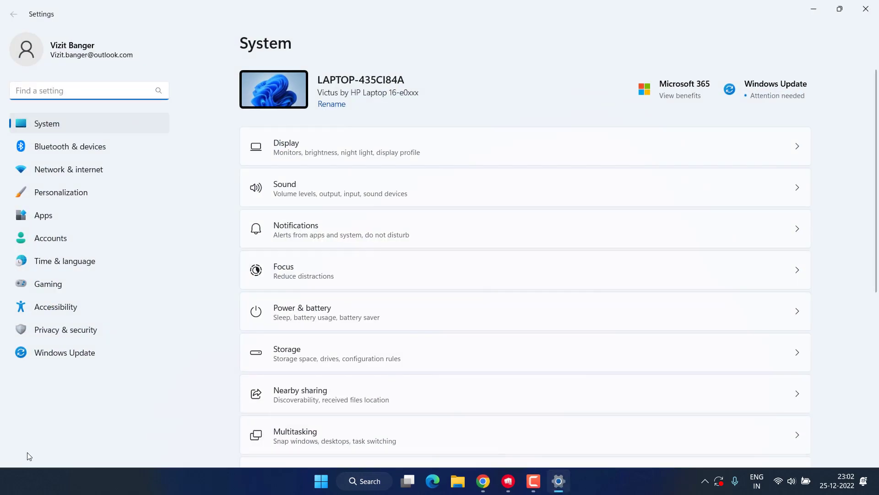
pyautogui.click(55, 355)
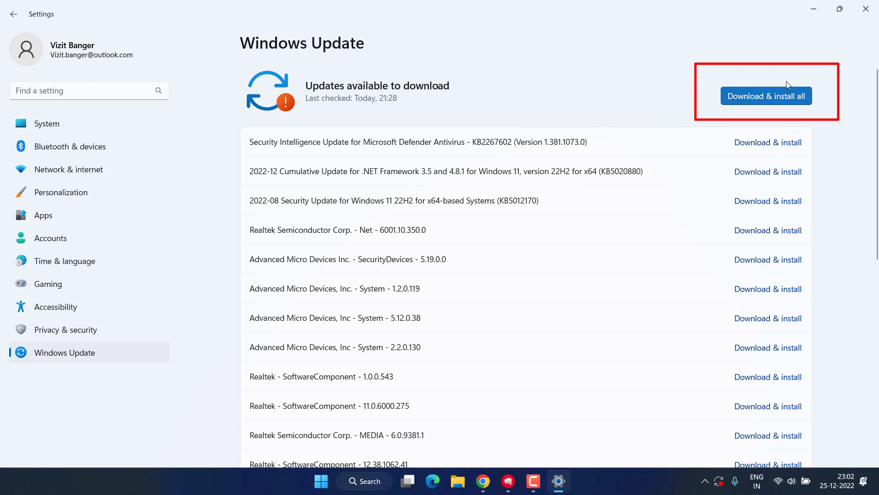
pyautogui.click(869, 5)
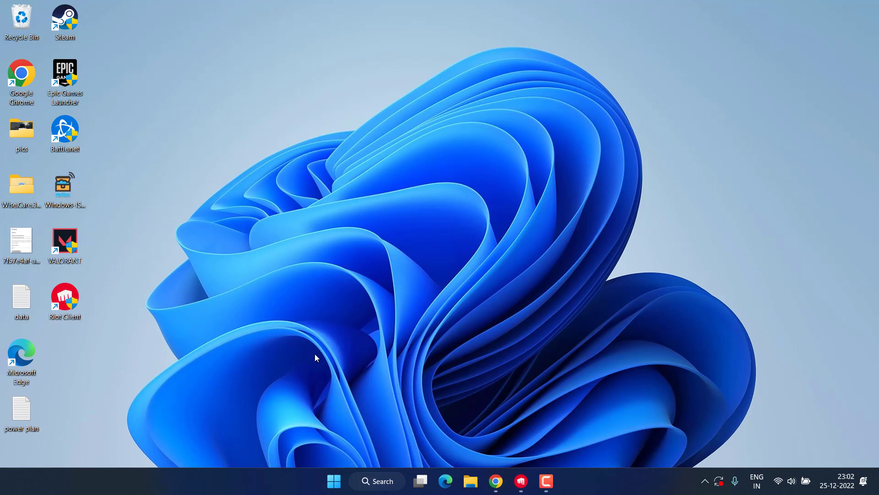
pyautogui.rightClick(335, 483)
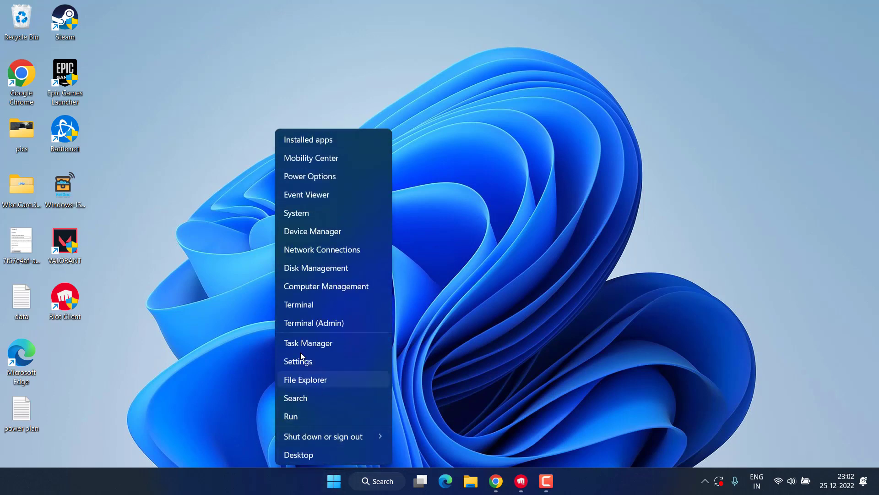
pyautogui.click(330, 347)
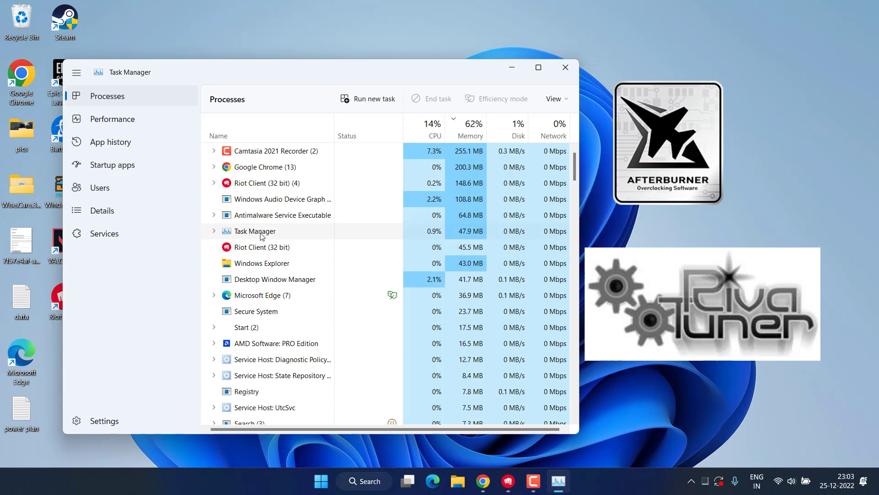
pyautogui.rightClick(260, 234)
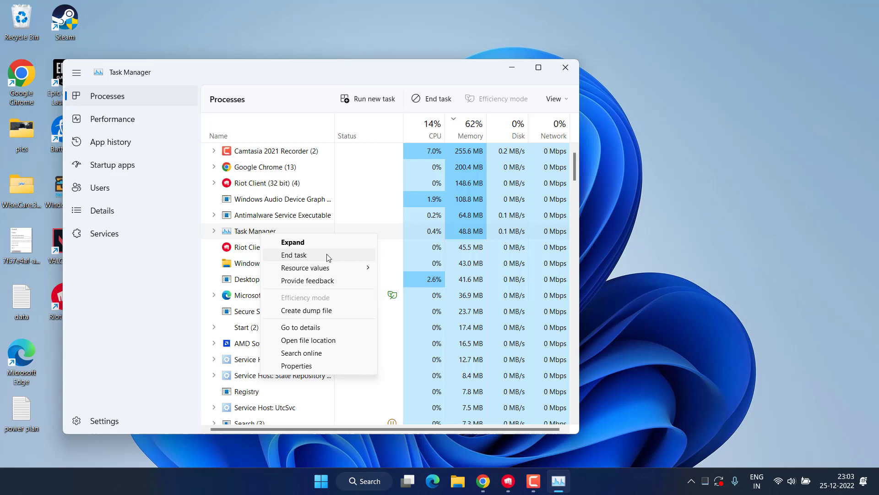
pyautogui.click(400, 70)
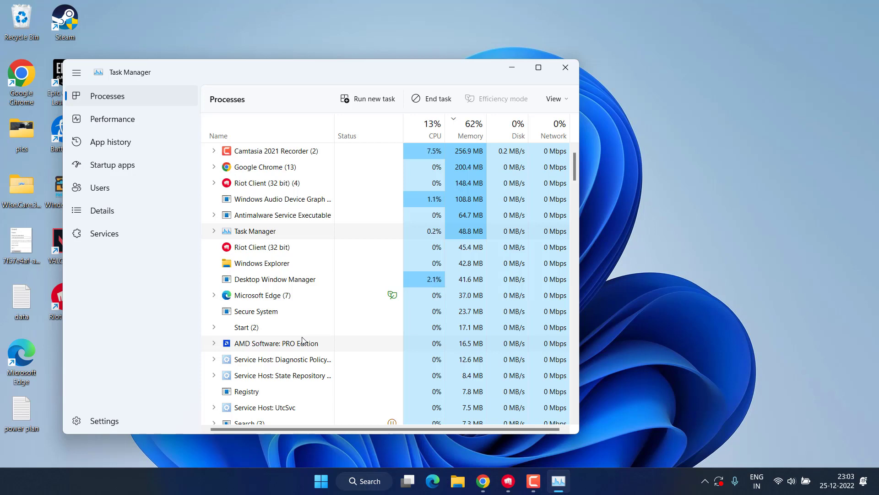
pyautogui.click(563, 67)
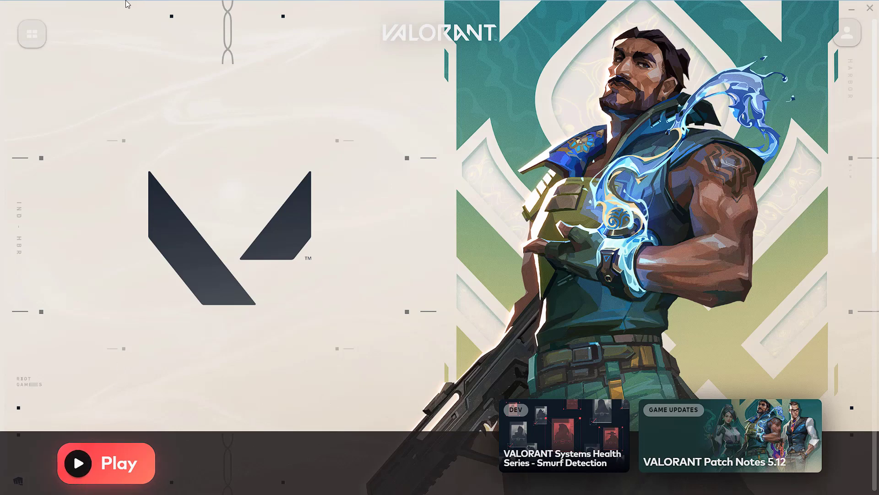
# Visit the games library and the VALORANT page, then quit Riot Client.
pyautogui.click(38, 32)
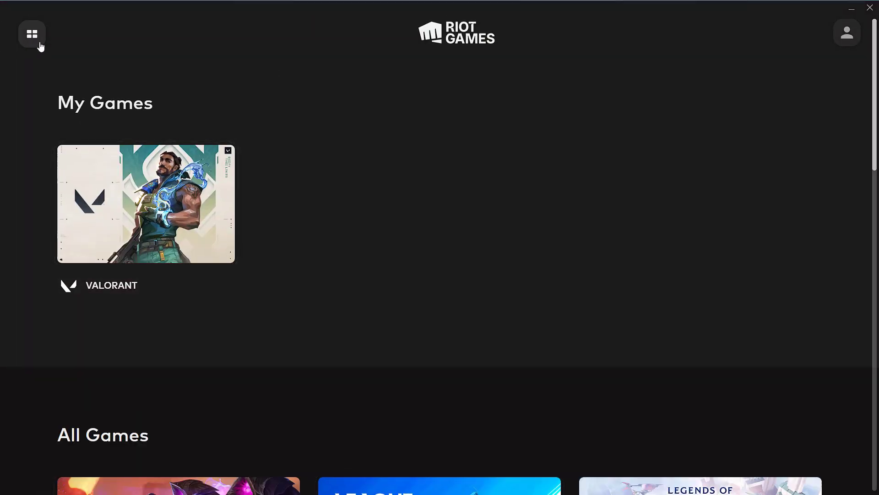
pyautogui.click(174, 231)
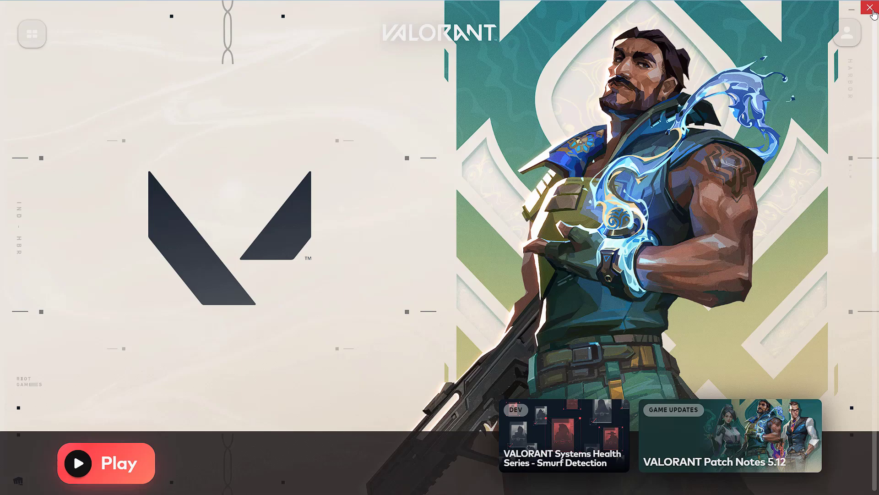
pyautogui.click(871, 10)
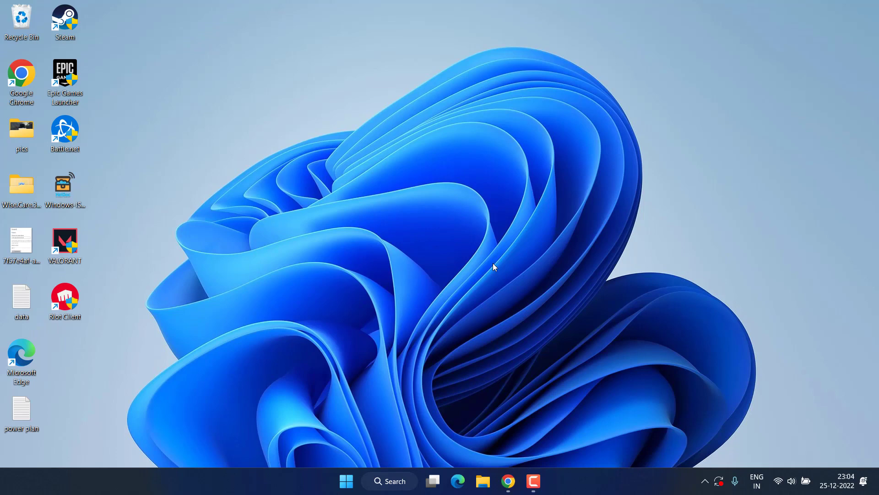
# Launch Command Prompt as administrator from a 'cmd' Start search.
pyautogui.click(343, 480)
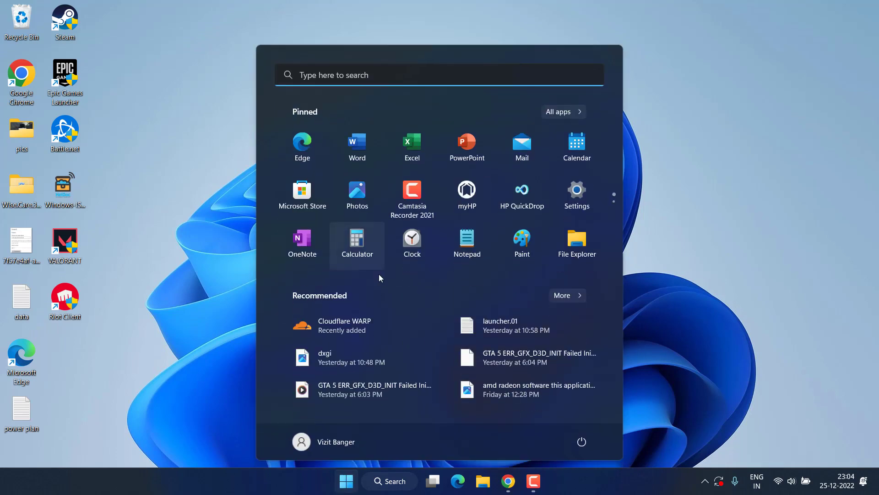
pyautogui.write('cmd')
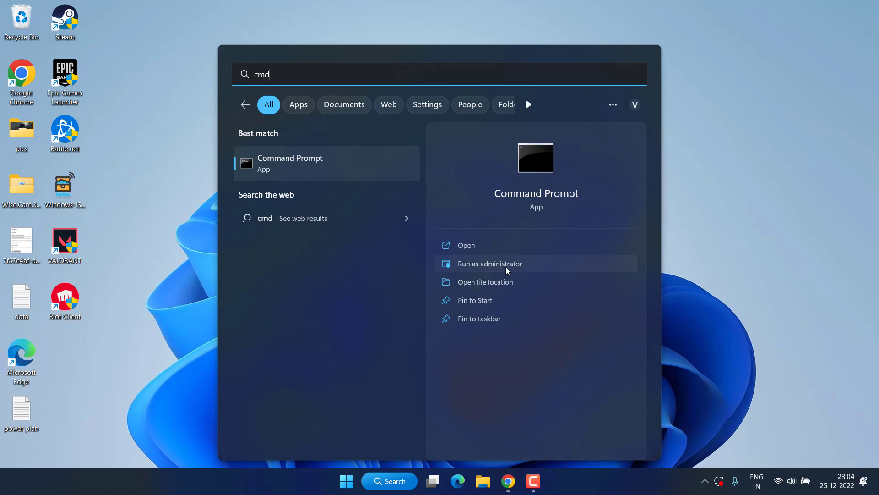
pyautogui.click(525, 267)
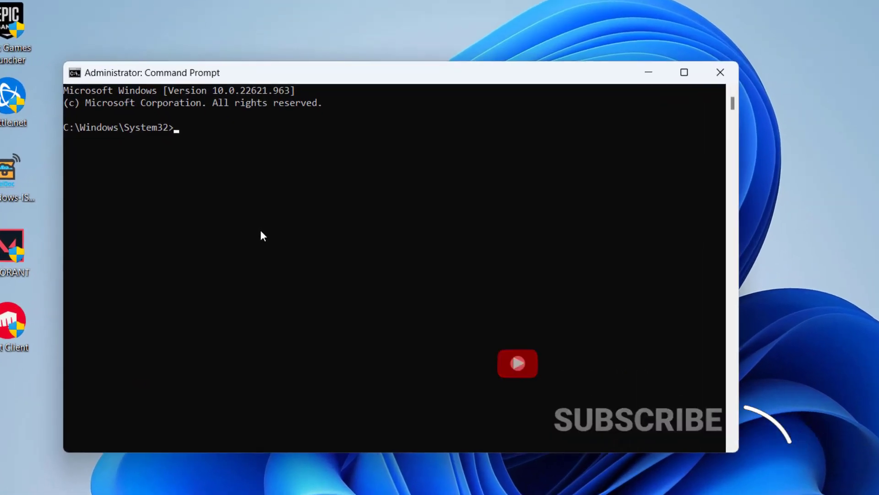
# Run 'sc delete vgc' and 'sc delete vgk', then close the console.
pyautogui.click(252, 225)
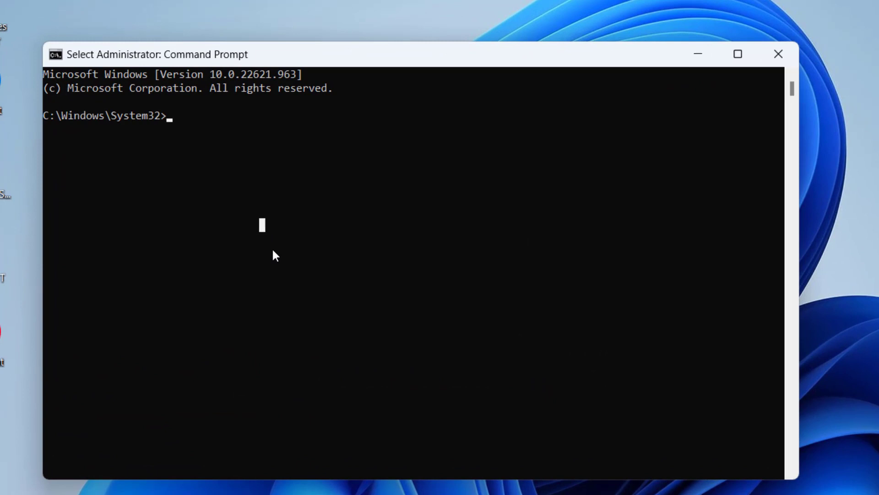
pyautogui.write('sc delete')
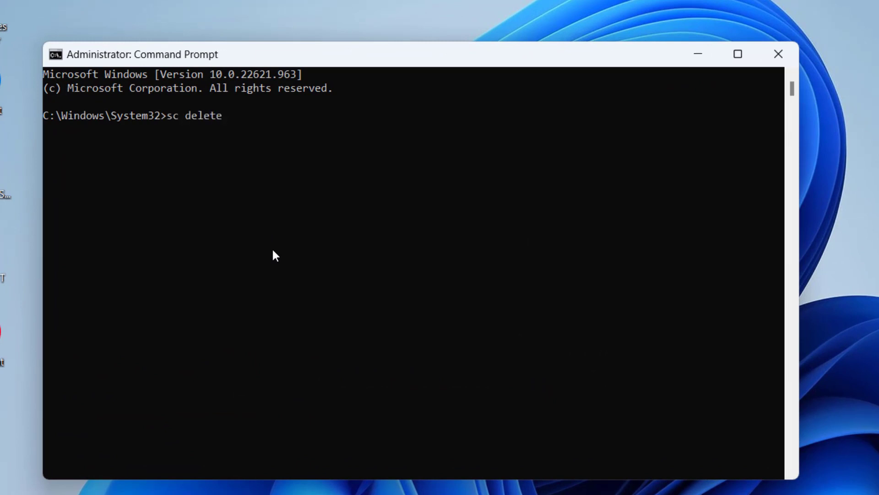
pyautogui.write(' vgc')
pyautogui.press('Return')
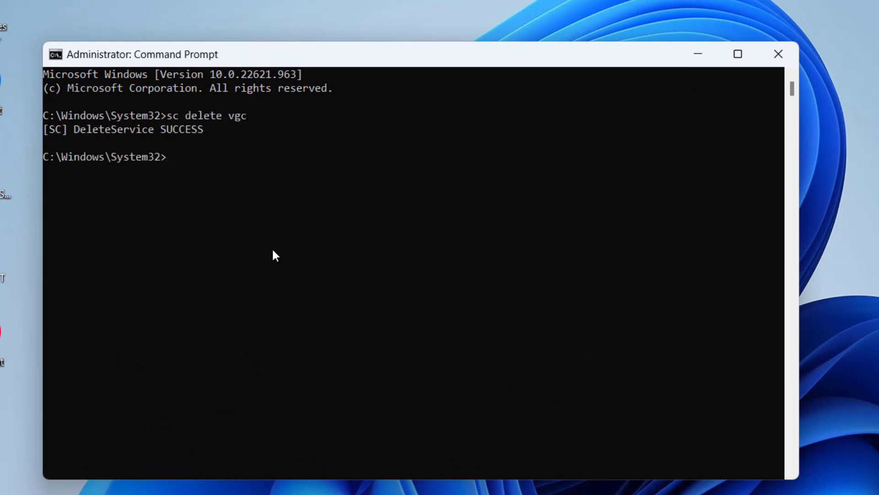
pyautogui.write('sc delete vgk')
pyautogui.press('Return')
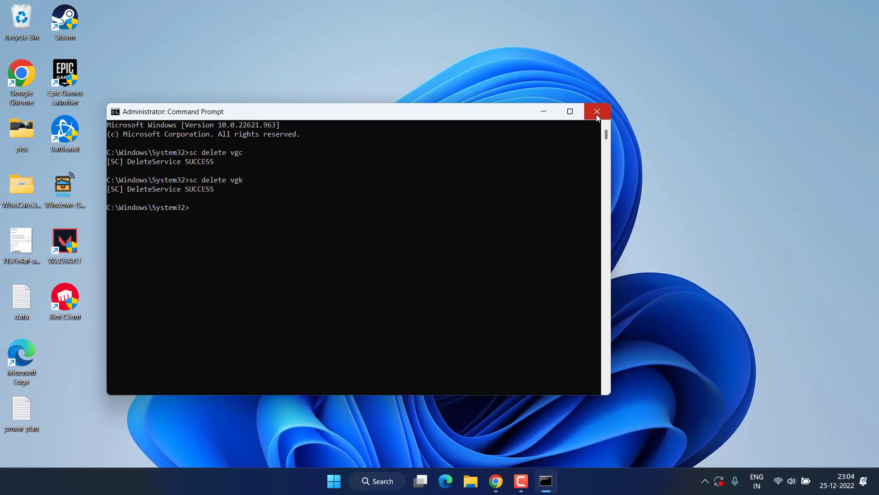
pyautogui.click(779, 54)
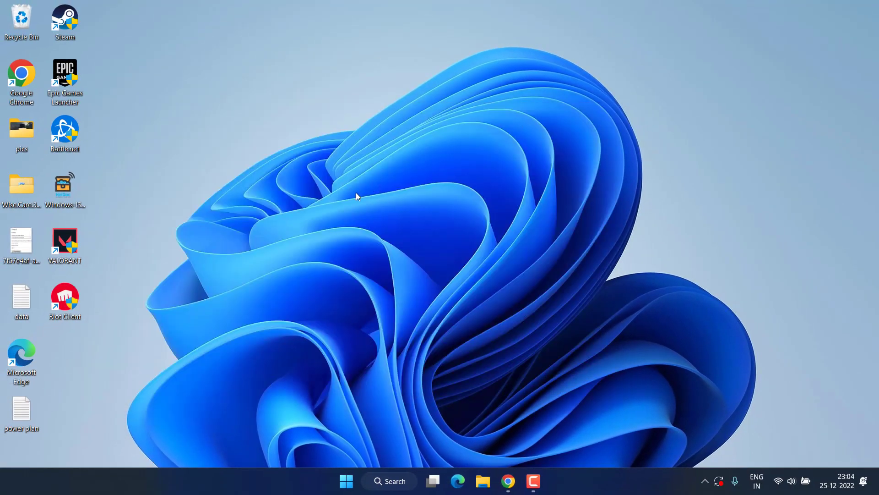
# Open C:\Program Files in a maximized File Explorer window.
pyautogui.press('super+e')
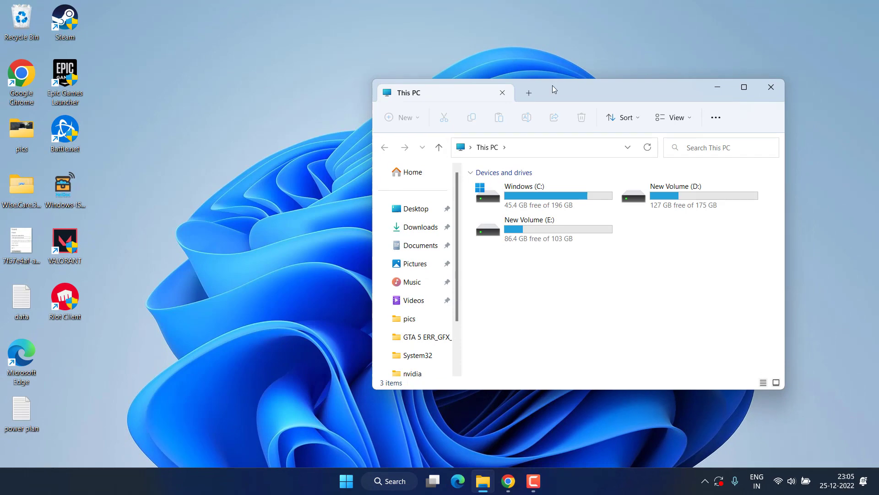
pyautogui.doubleClick(589, 95)
pyautogui.doubleClick(179, 109)
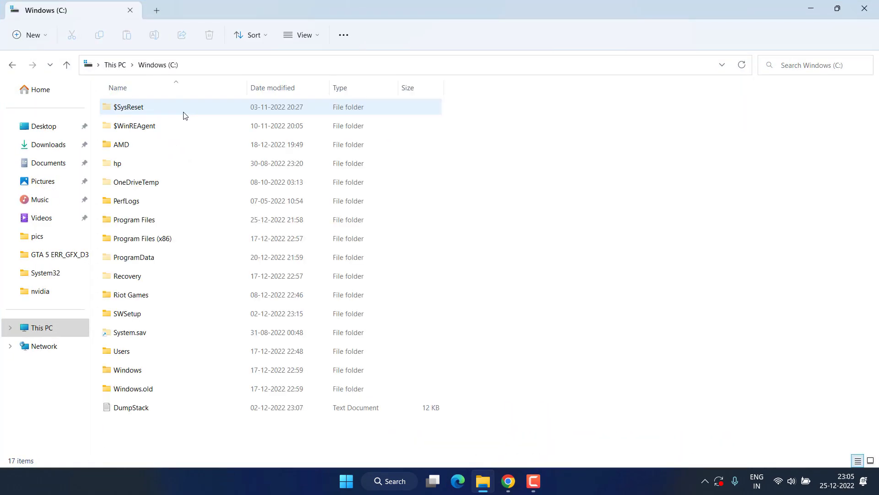
pyautogui.doubleClick(148, 220)
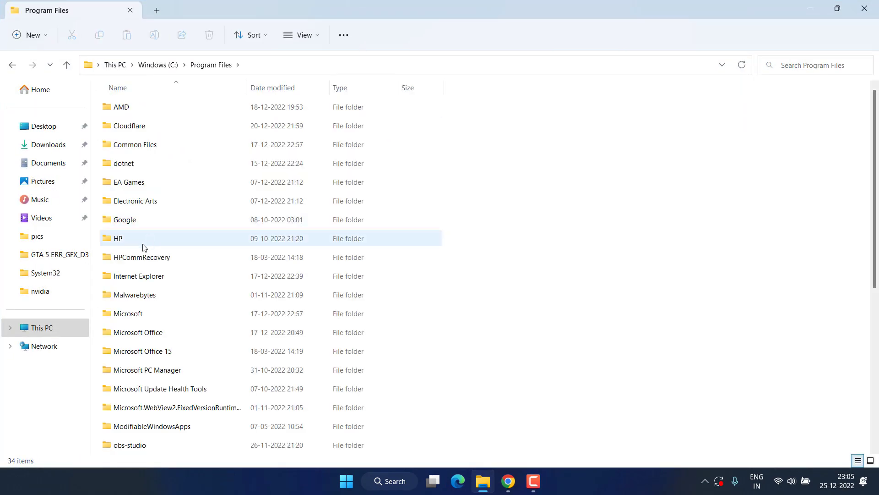
# Try deleting the in-use Riot Vanguard folder, cancel the Folder In Use dialog, and close Explorer.
pyautogui.click(138, 259)
pyautogui.scroll(-5, 138, 258)
pyautogui.click(132, 221)
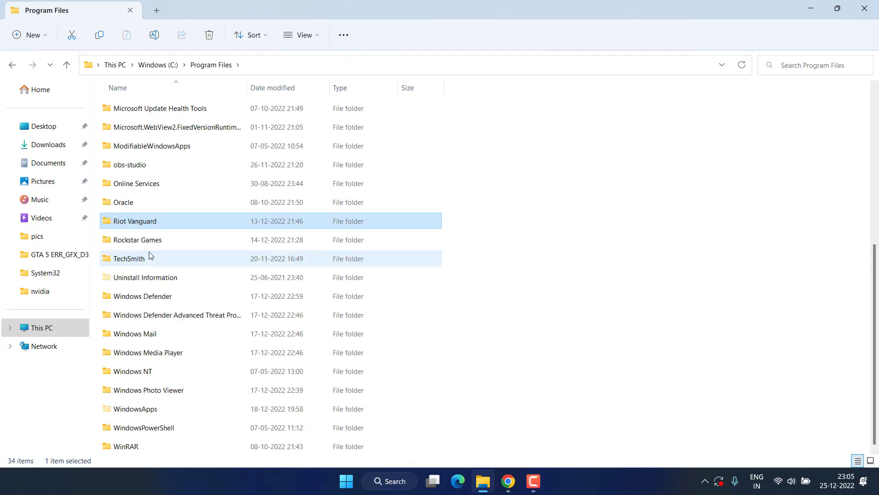
pyautogui.rightClick(151, 222)
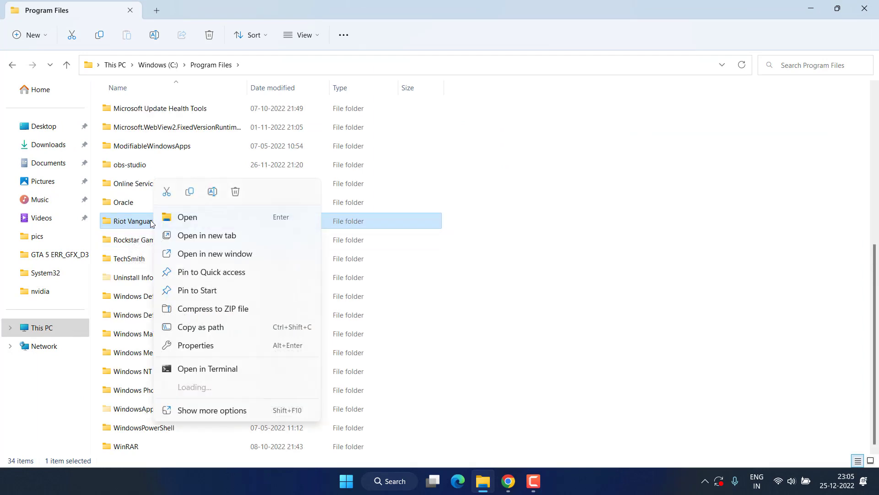
pyautogui.click(236, 192)
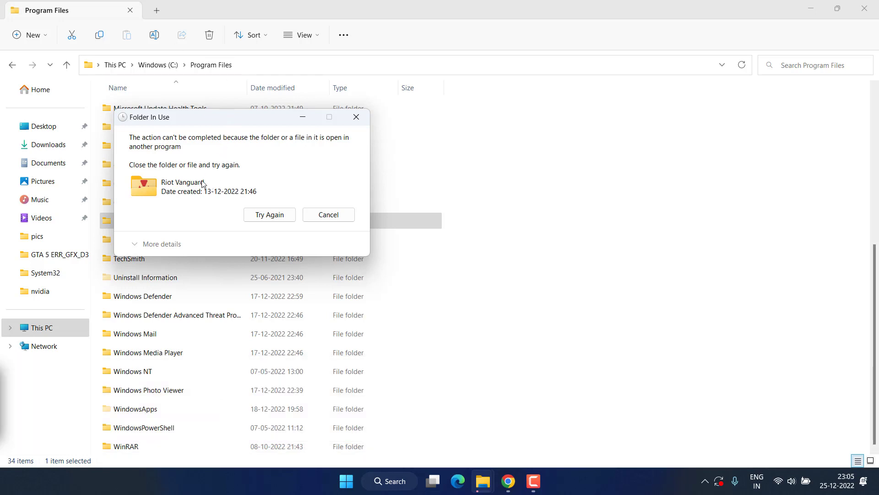
pyautogui.click(328, 215)
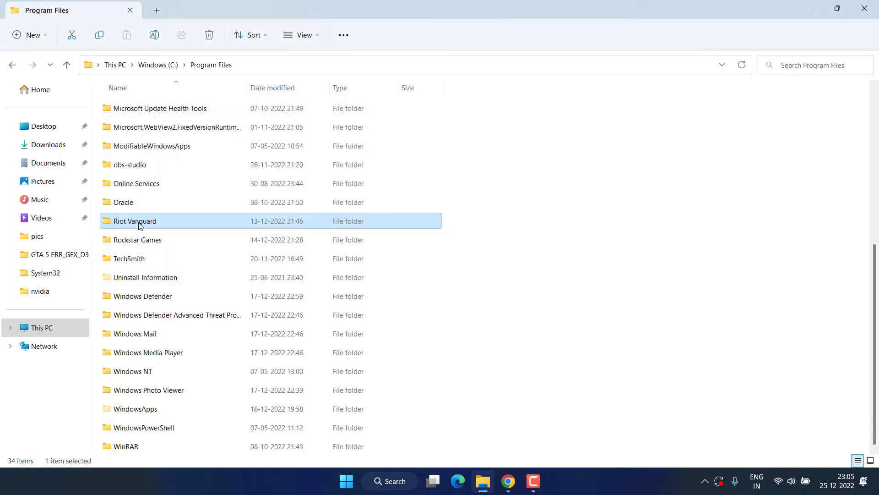
pyautogui.moveTo(167, 227)
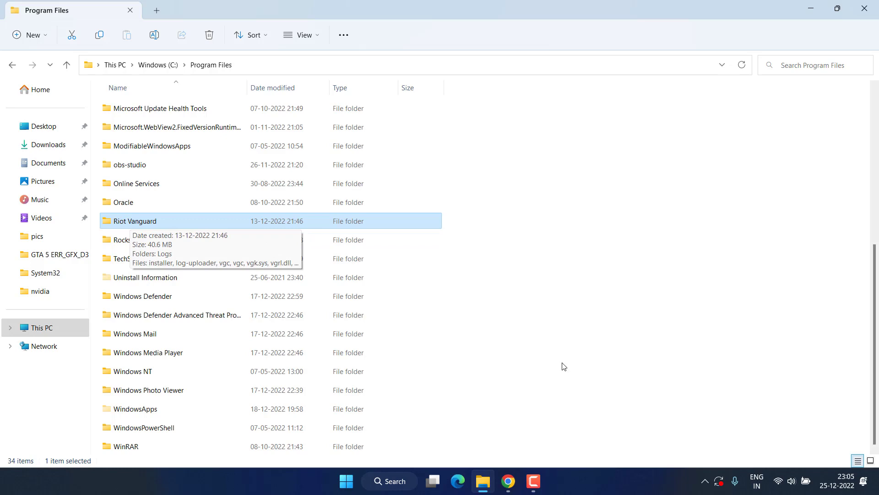
pyautogui.click(864, 9)
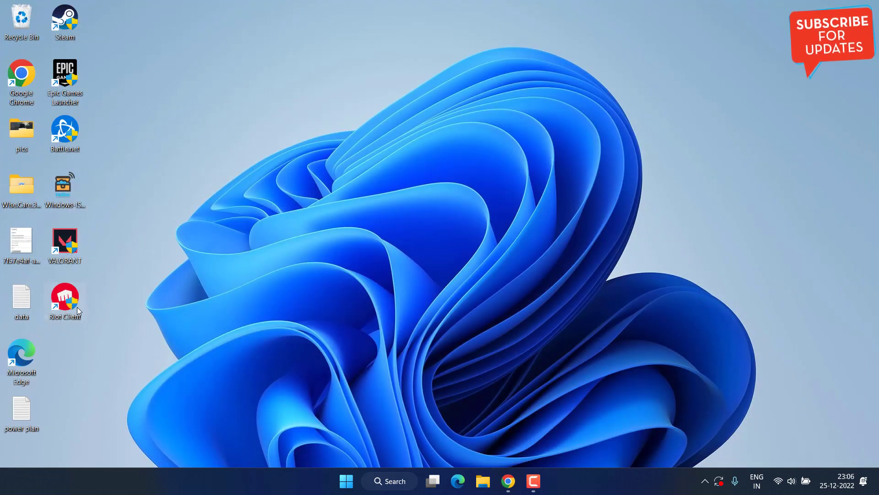
# Relaunch Riot Client from the desktop and go to VALORANT's update page.
pyautogui.doubleClick(76, 302)
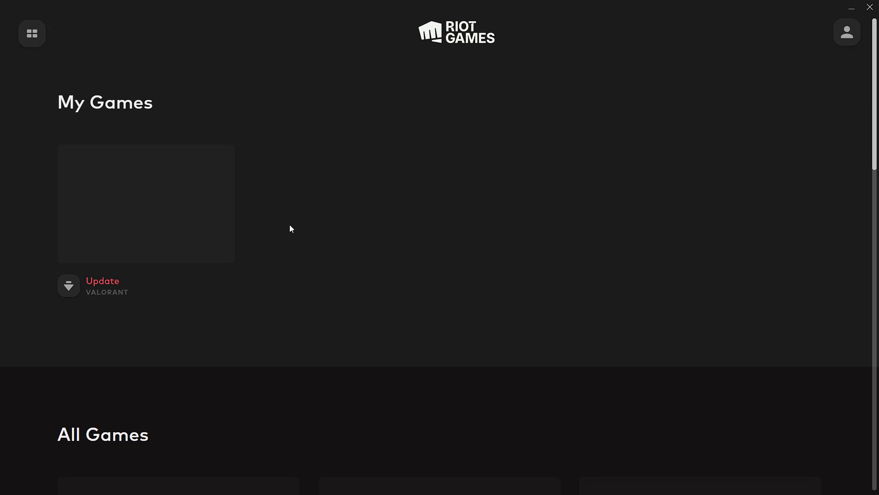
pyautogui.click(101, 285)
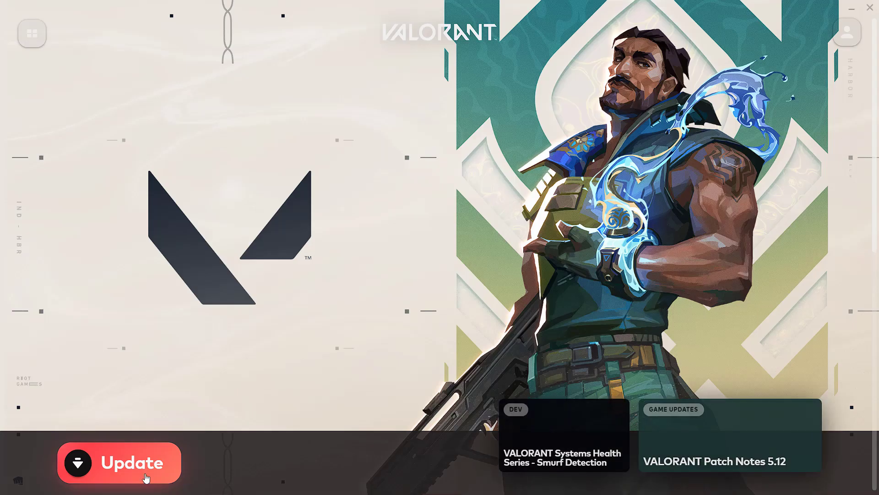
# Start the VALORANT update so Riot Vanguard begins downloading.
pyautogui.click(129, 457)
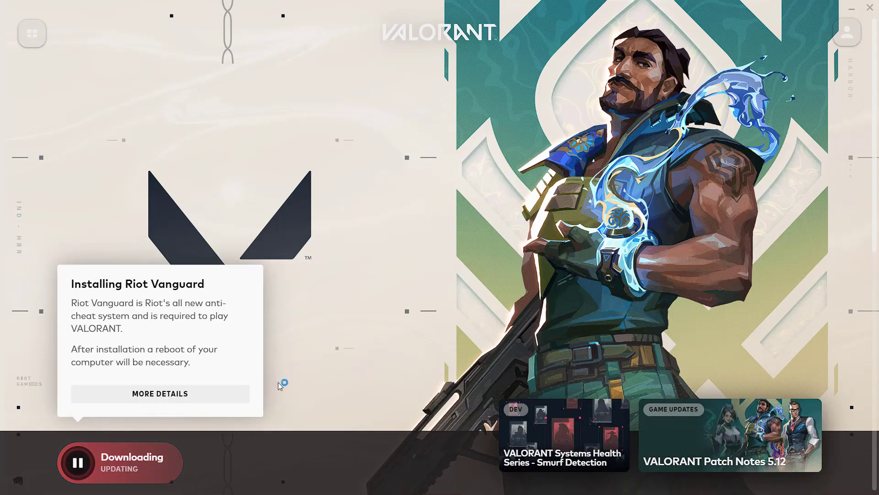